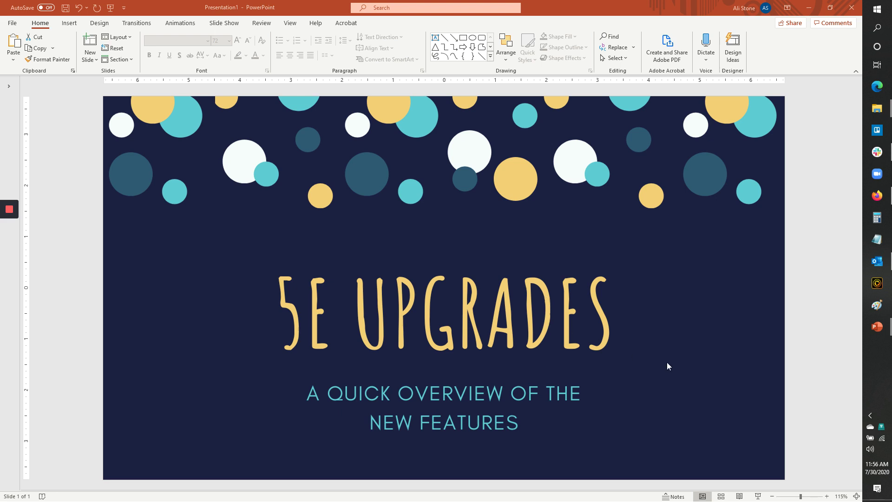
- Bring the Characteristics of Organisms deck forward and close the Format Background pane
mouse_move(878, 332)
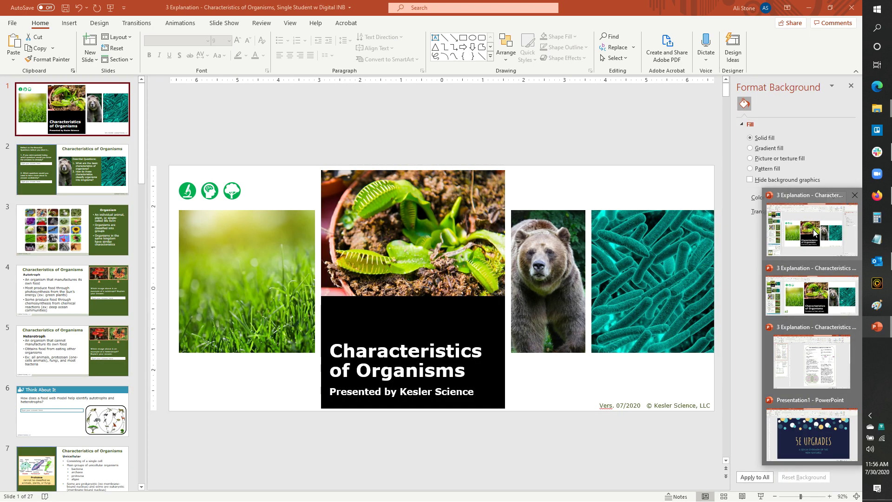
click(813, 230)
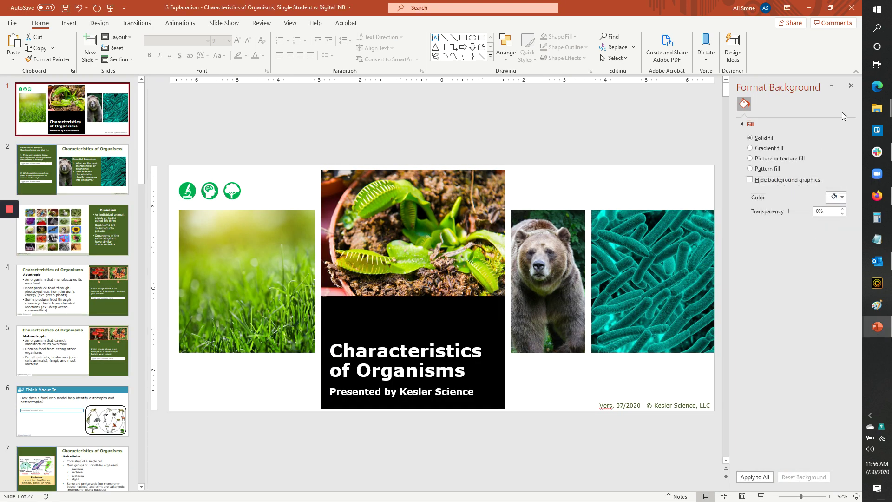
click(851, 85)
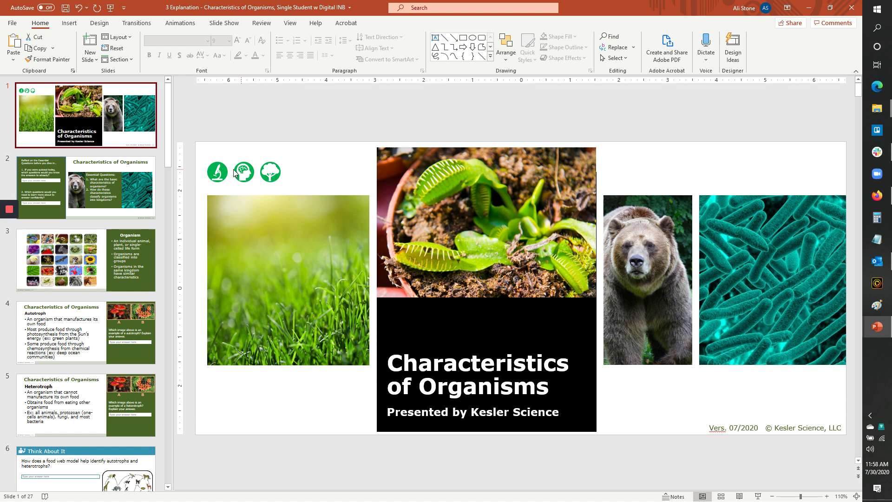
- Show slide 2 with the Essential Questions prompts and its two answer boxes
click(127, 181)
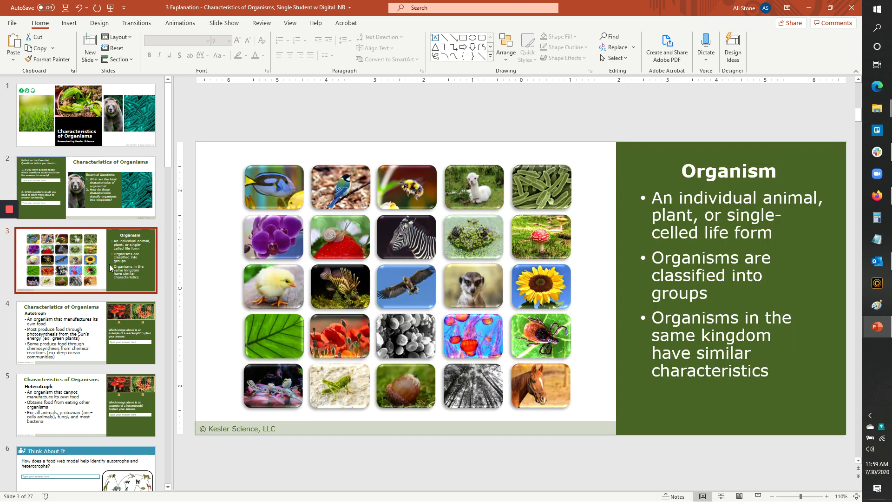
- Show slide 3, 'Organism', with its organism photo grid and definition bullets
click(111, 268)
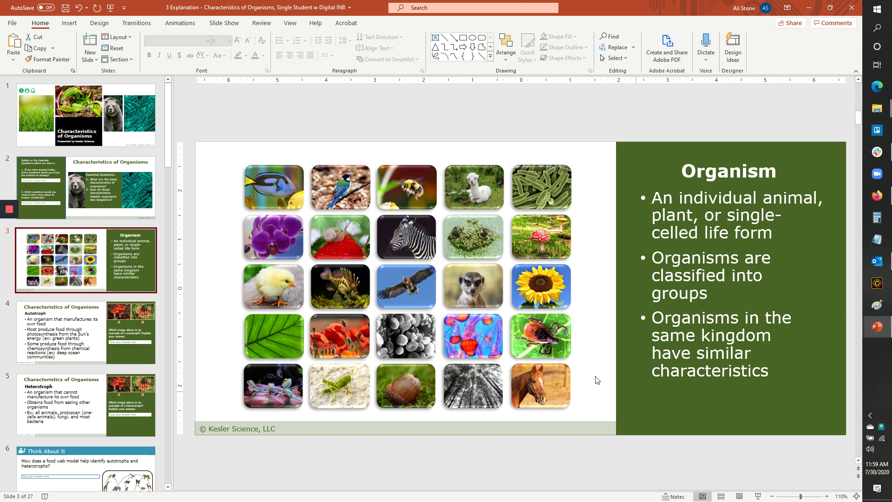
- Show slide 4, 'Autotroph', and check its answer box, leaving the placeholder text unchanged
click(102, 350)
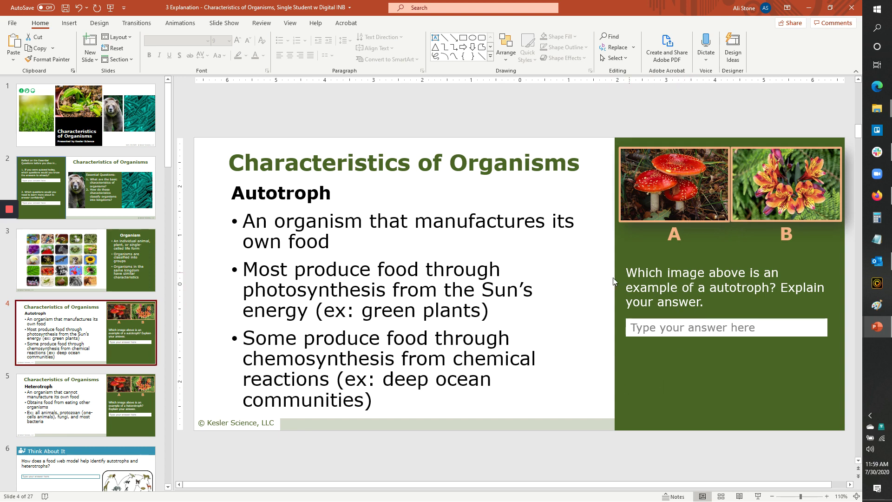
click(683, 326)
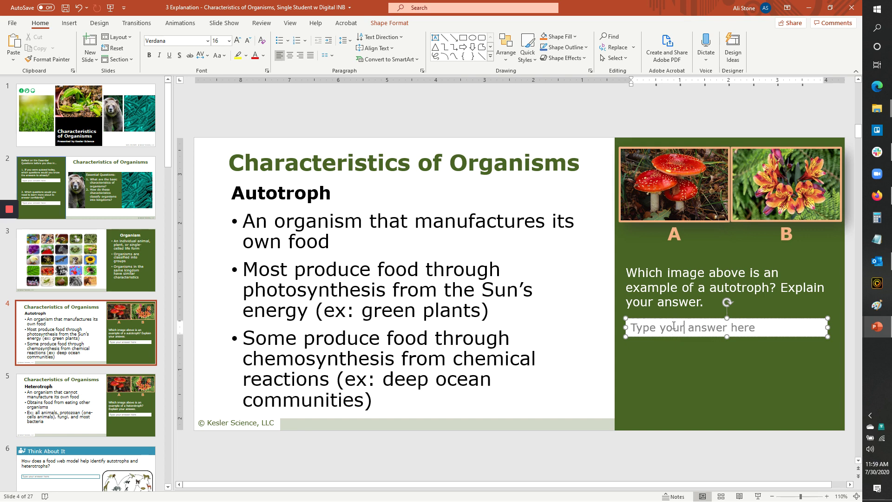
click(659, 216)
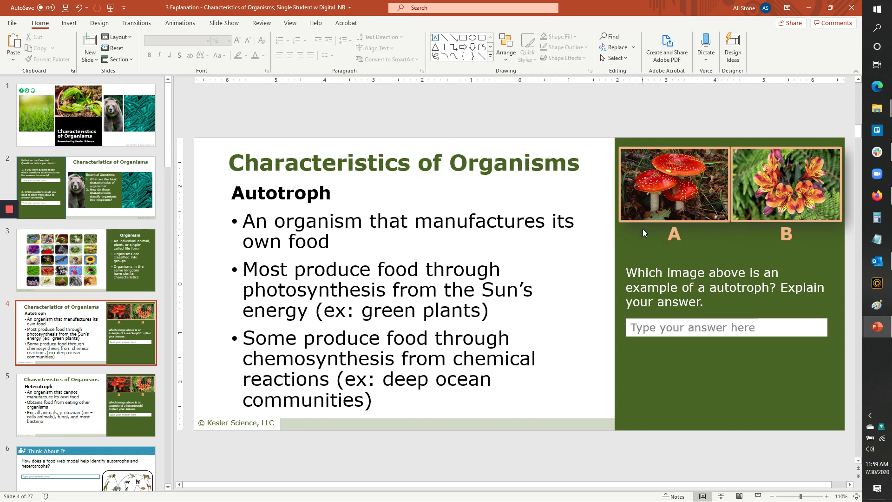
click(666, 327)
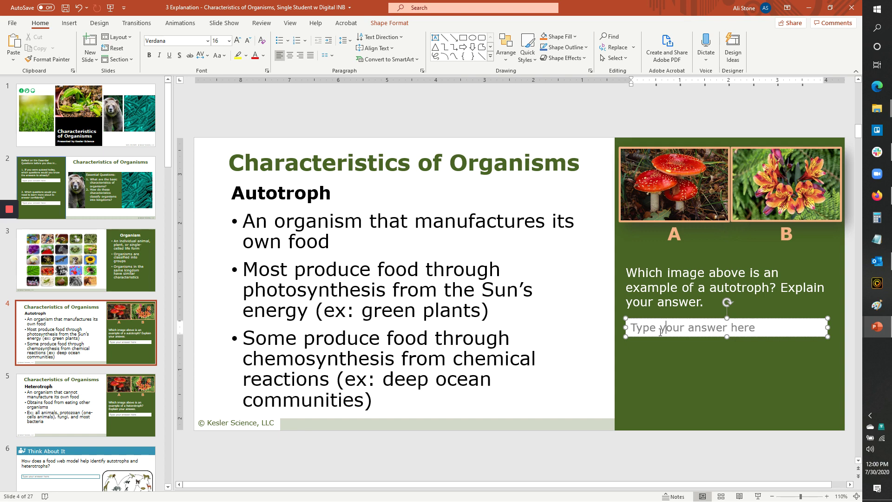
click(661, 329)
- Deselect the answer box and show slide 6, the food-web Think About It question
click(90, 329)
scroll(90, 332, down, 4)
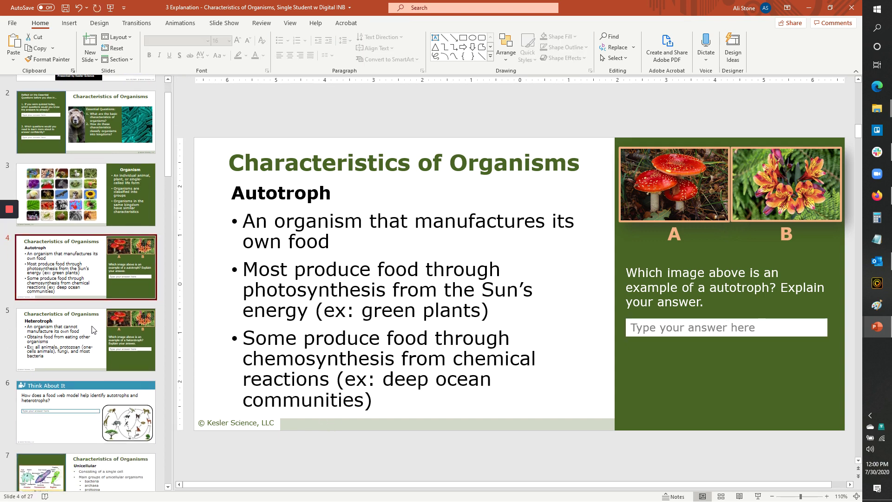
click(90, 311)
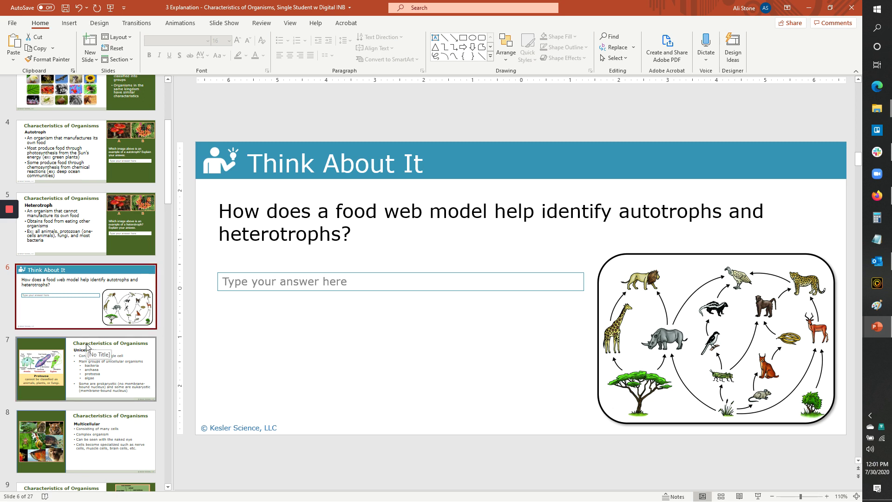
- Show slide 11, the Venn diagram sorting prokaryotic and eukaryotic statements
scroll(87, 390, down, 5)
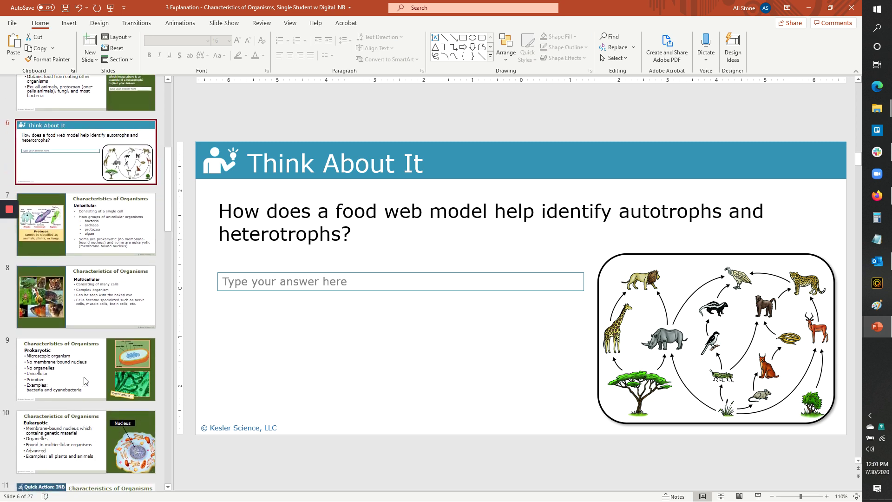
click(83, 377)
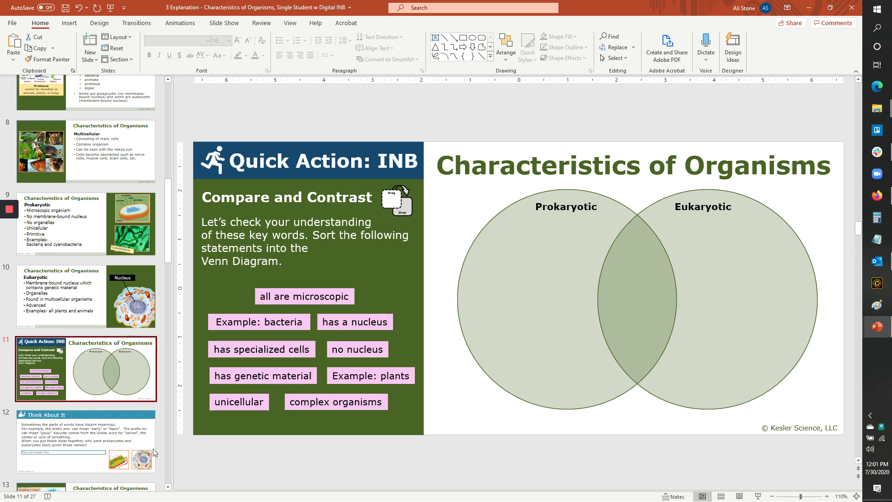
- Move the 'all are microscopic' label into the Venn overlap, then return it to the left panel
drag(315, 304, 358, 303)
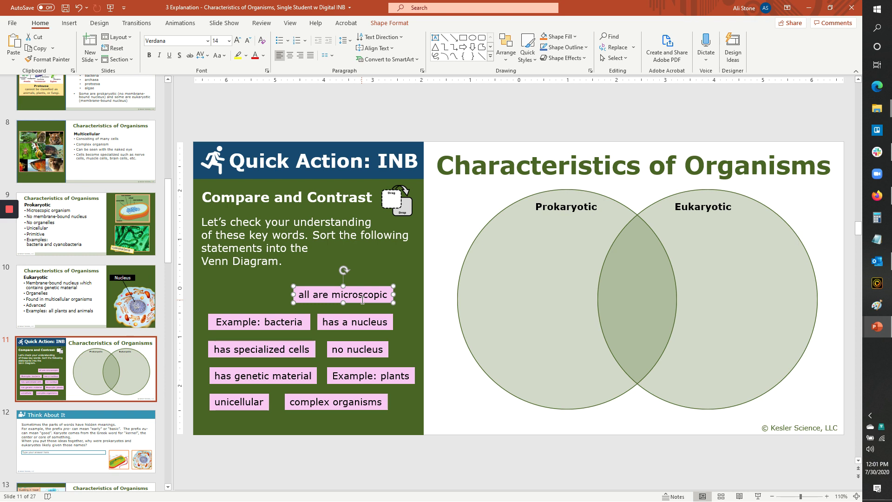
drag(362, 299, 652, 287)
mouse_move(378, 328)
mouse_down()
mouse_move(393, 313)
mouse_move(524, 277)
mouse_move(751, 268)
mouse_move(514, 268)
mouse_move(379, 306)
mouse_move(377, 327)
mouse_up()
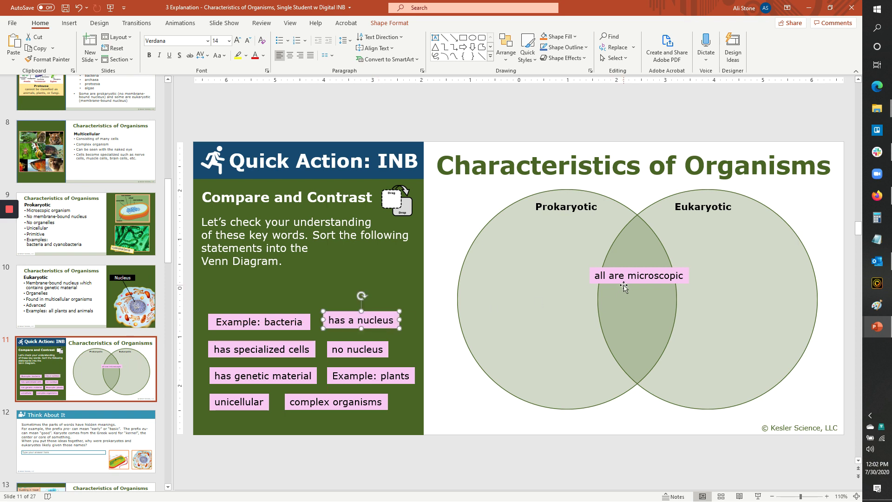
drag(624, 287, 302, 302)
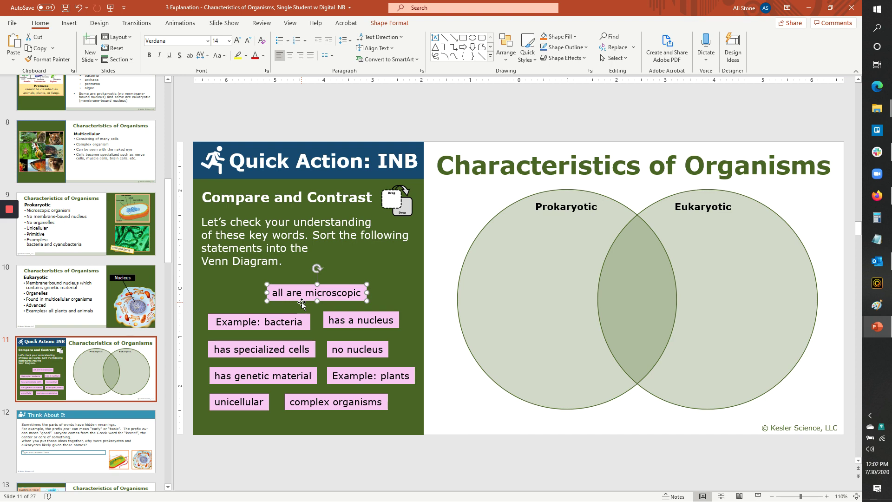
- Show slide 12, asking why prokaryotes and eukaryotes got their names
click(85, 433)
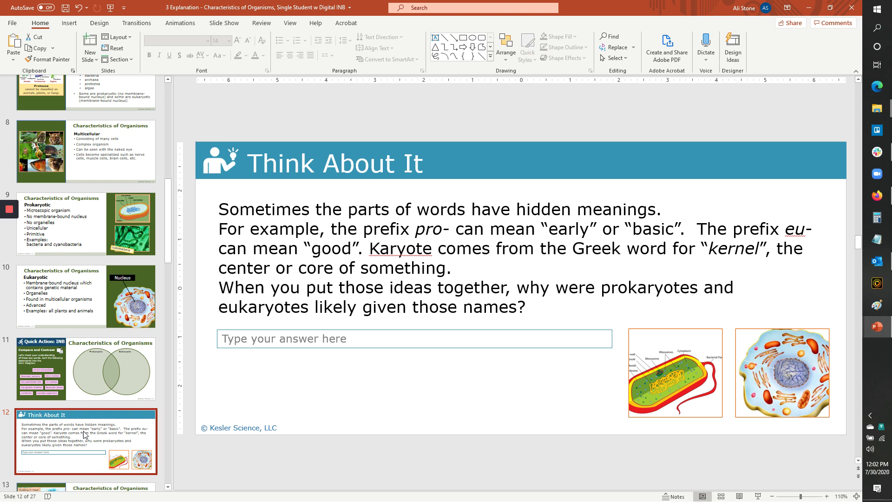
scroll(84, 439, down, 5)
scroll(83, 441, down, 1)
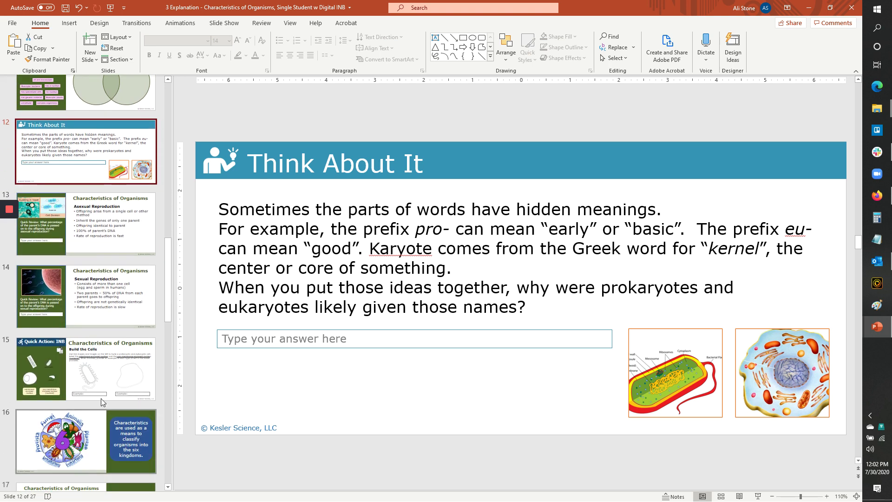
- On slide 15, drag the nucleus, nucleoid and 'membrane-enclosed nucleus' label onto the cells
click(116, 373)
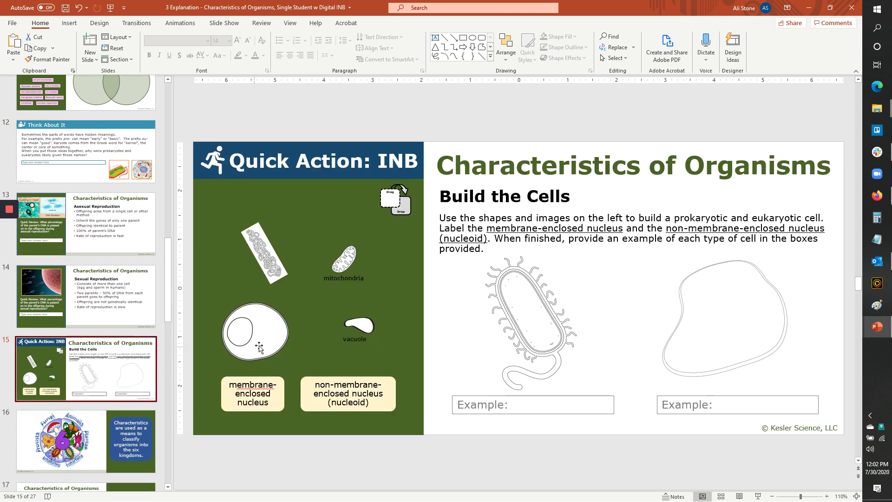
drag(260, 347, 719, 349)
drag(268, 273, 530, 328)
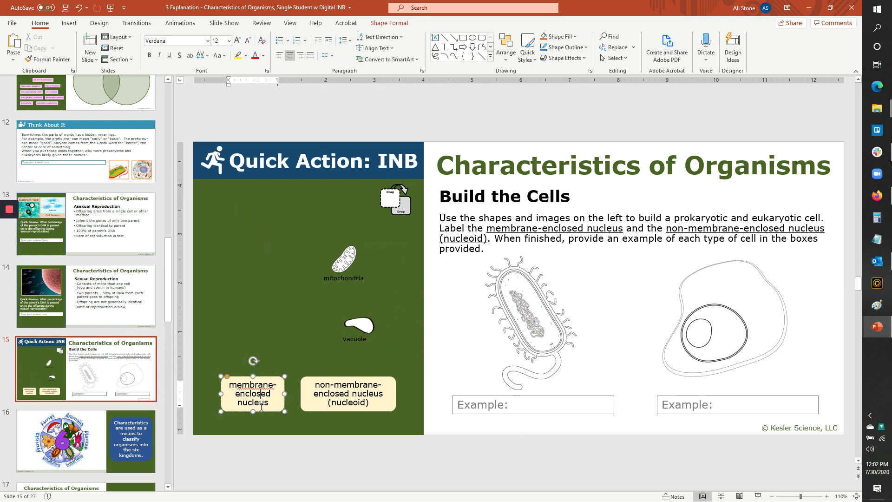
drag(260, 398, 781, 291)
- Click into the eukaryotic cell's Example box, then deselect it
click(727, 408)
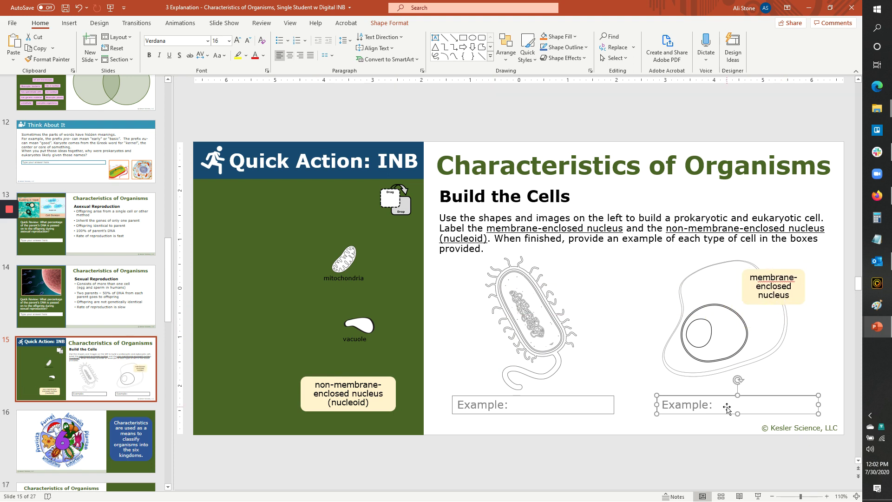
click(706, 404)
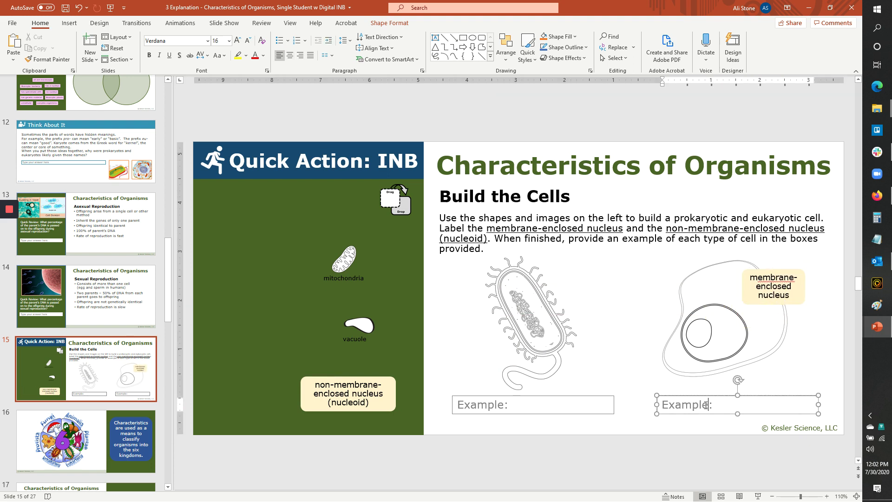
click(460, 373)
scroll(104, 432, down, 6)
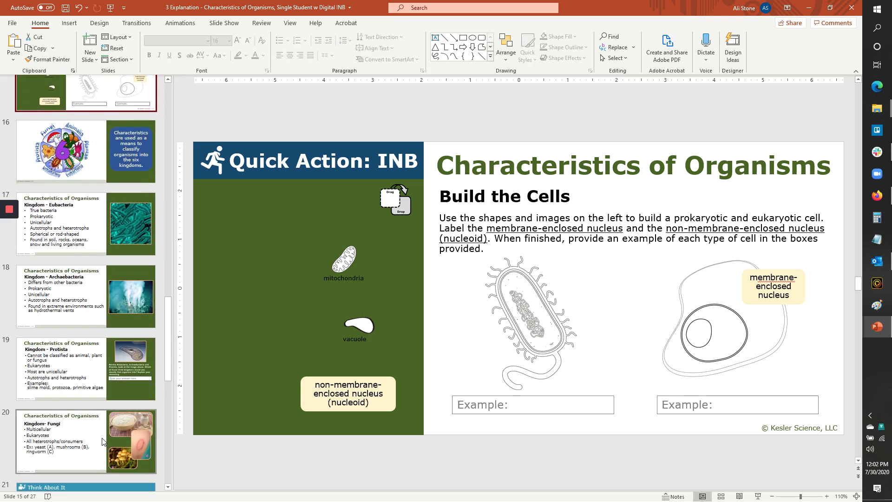
- Show slide 21, asking how to show yeast, mushroom and ringworm are multicellular
scroll(103, 441, down, 1)
scroll(102, 437, down, 1)
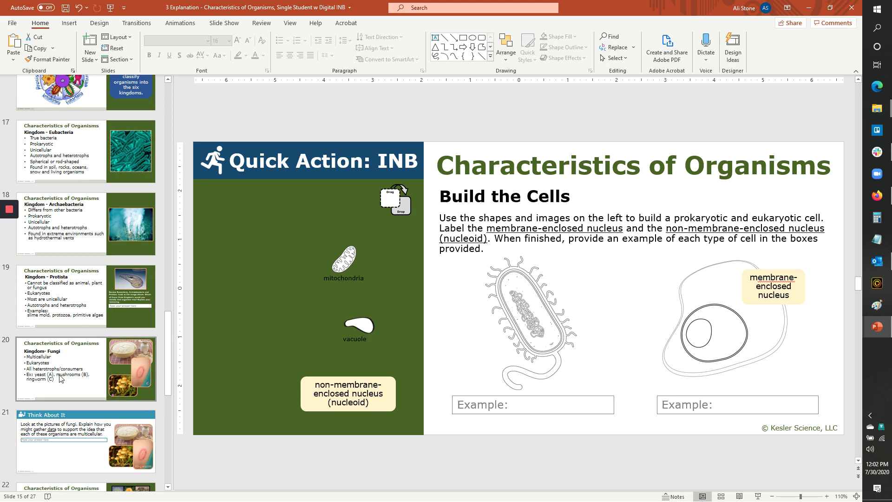
scroll(59, 378, down, 1)
click(65, 389)
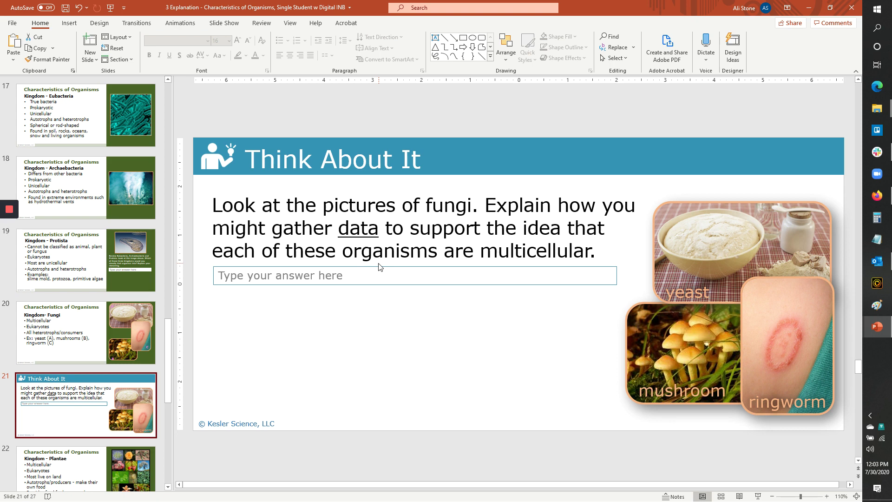
scroll(140, 420, down, 3)
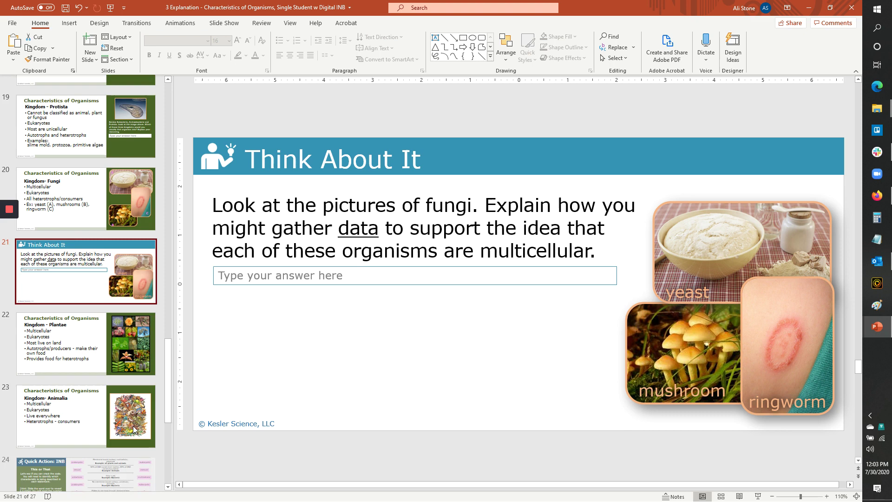
- Show slide 24, the This or That activity, and focus the slide
scroll(133, 425, down, 3)
click(93, 369)
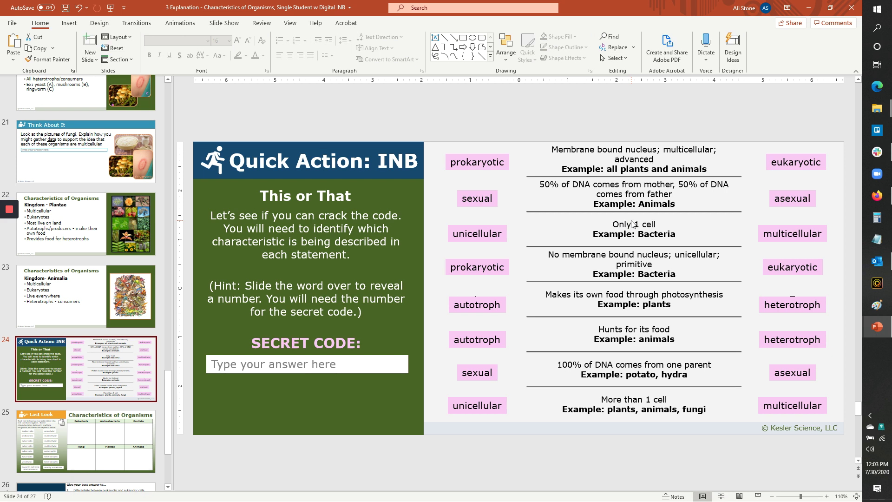
click(634, 164)
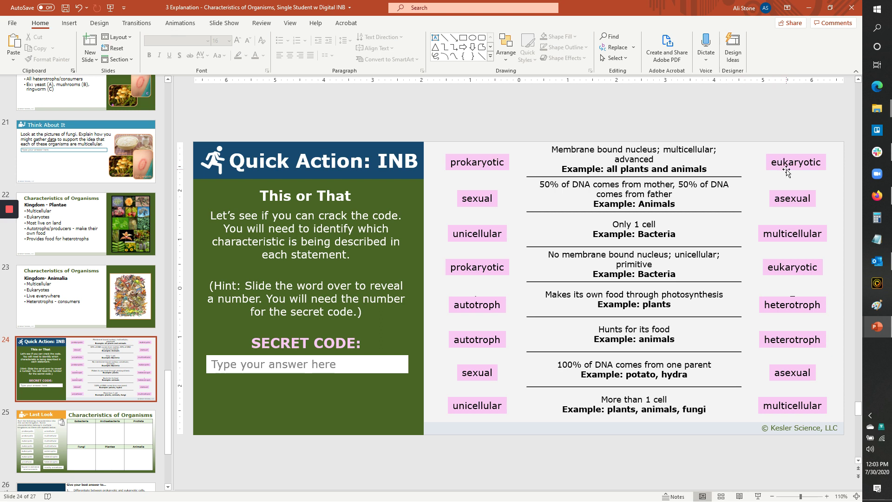
- Slide the eukaryotic and sexual tiles aside to reveal 9 and 8, then show slide 25, Last Look
drag(786, 171, 741, 168)
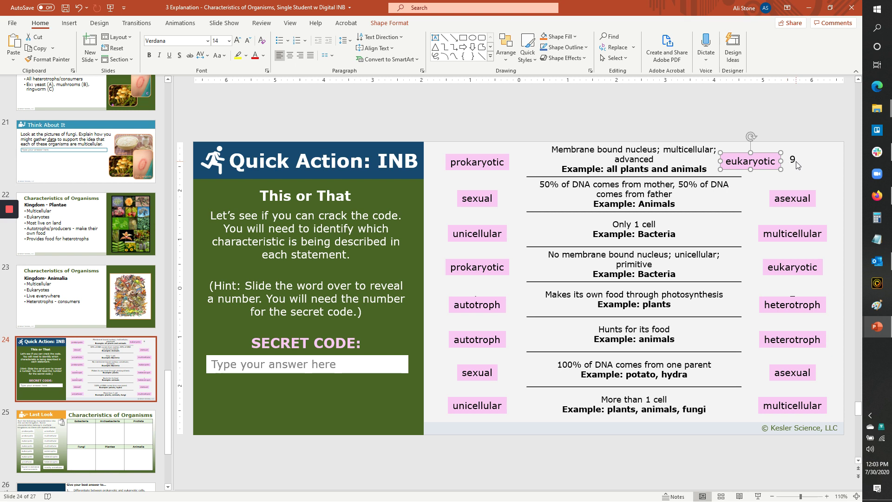
drag(473, 205, 510, 203)
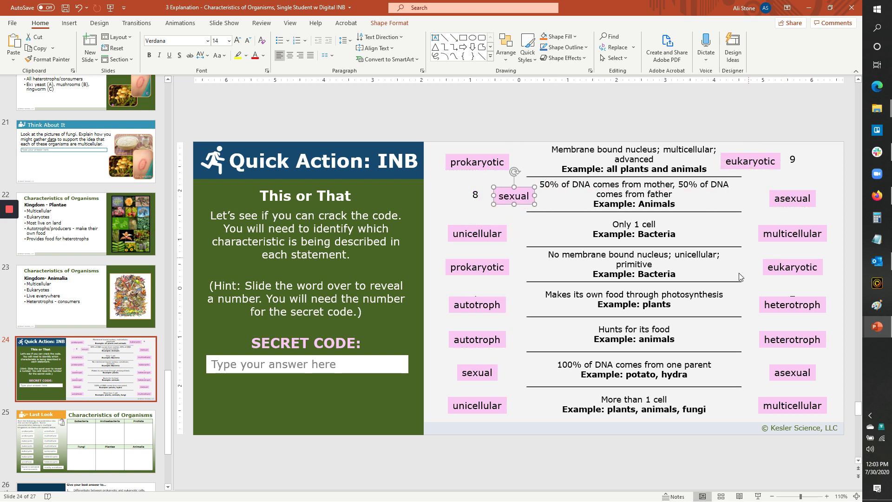
click(280, 362)
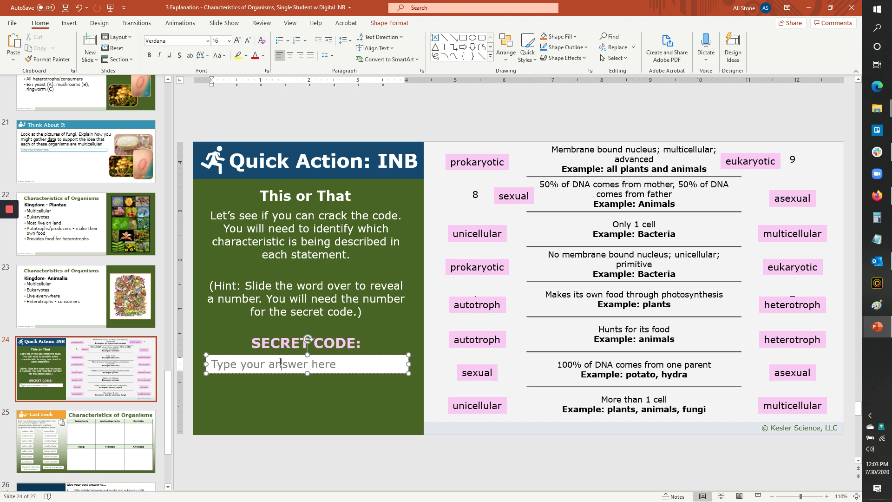
click(93, 432)
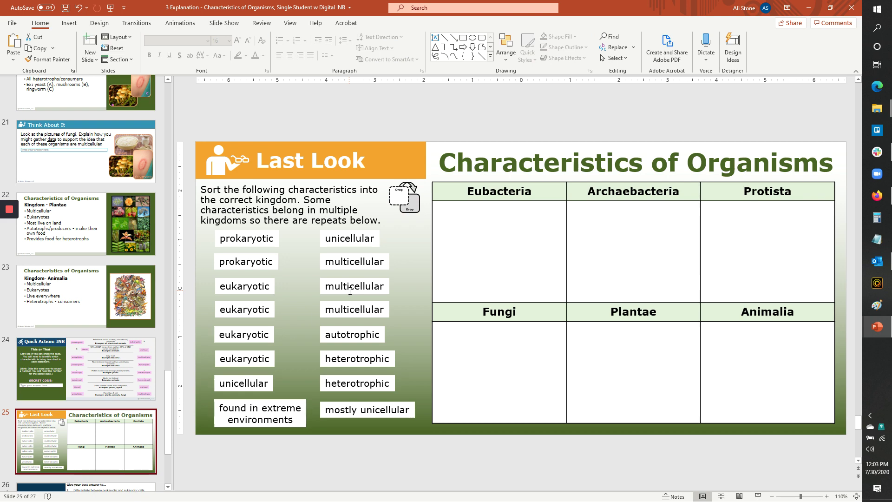
- Browse the thumbnails around slides 25–26, ending on the Last Look six-kingdom table
key(Down)
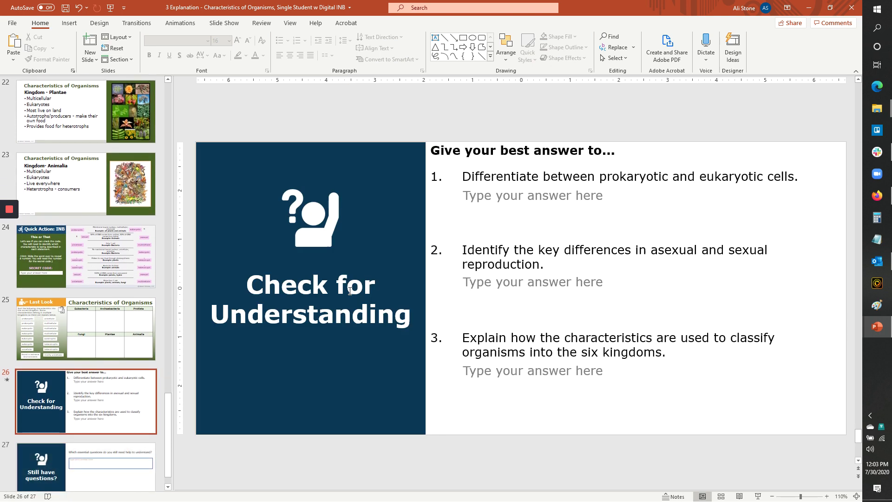
click(125, 348)
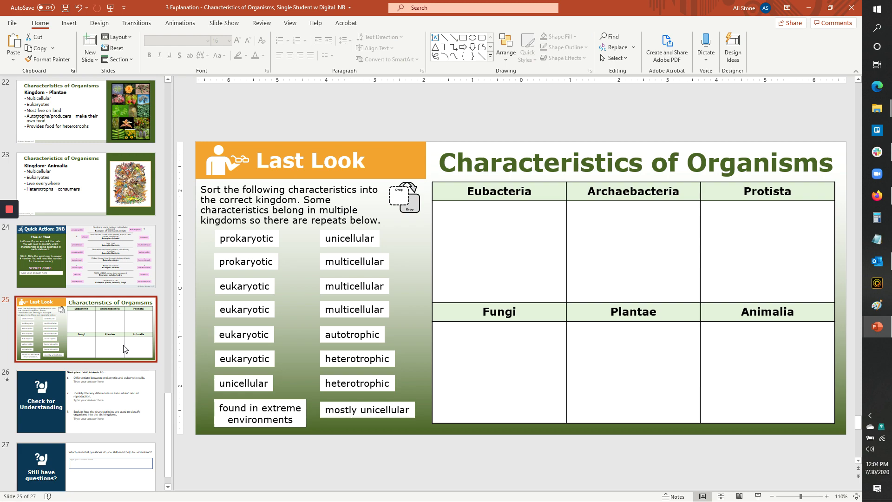
drag(169, 419, 167, 106)
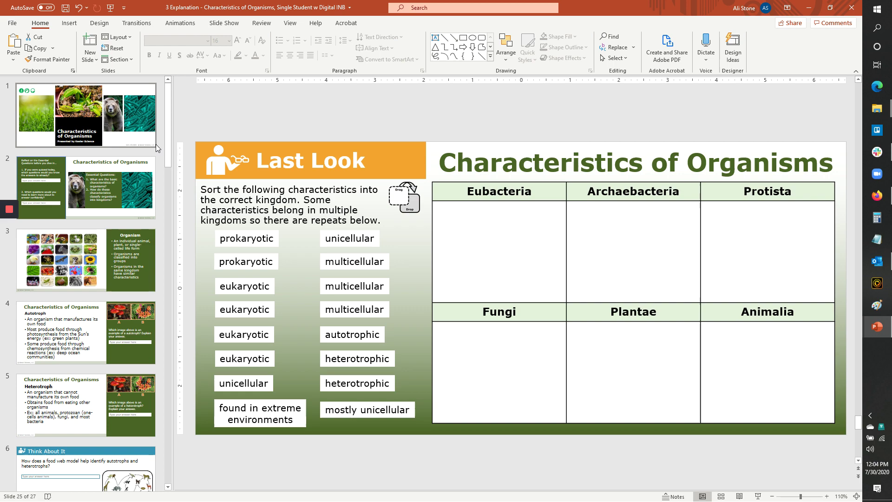
drag(165, 149, 170, 470)
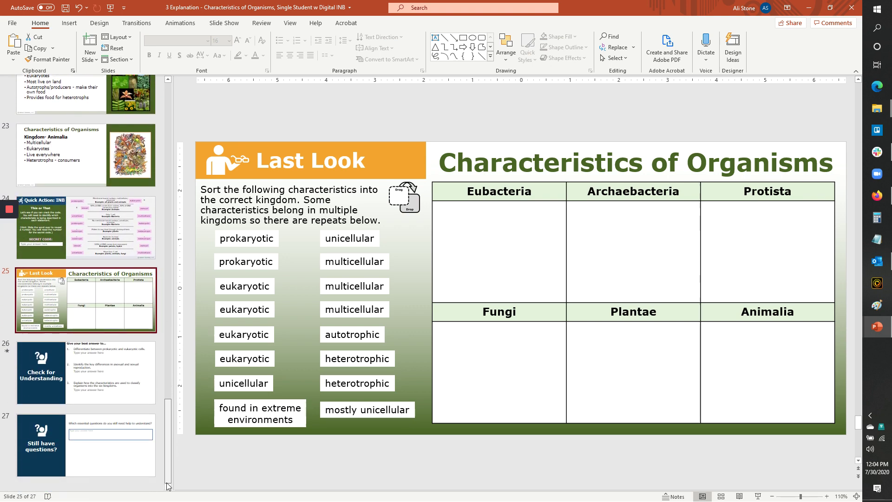
- Step through slides 25 and 26 to the final slide 27, 'Still have questions?'
key(Down)
key(Down)
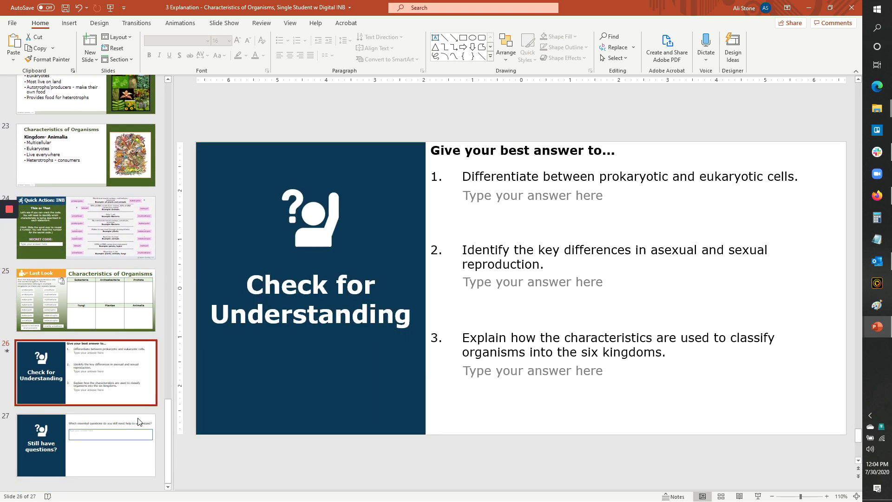
click(139, 322)
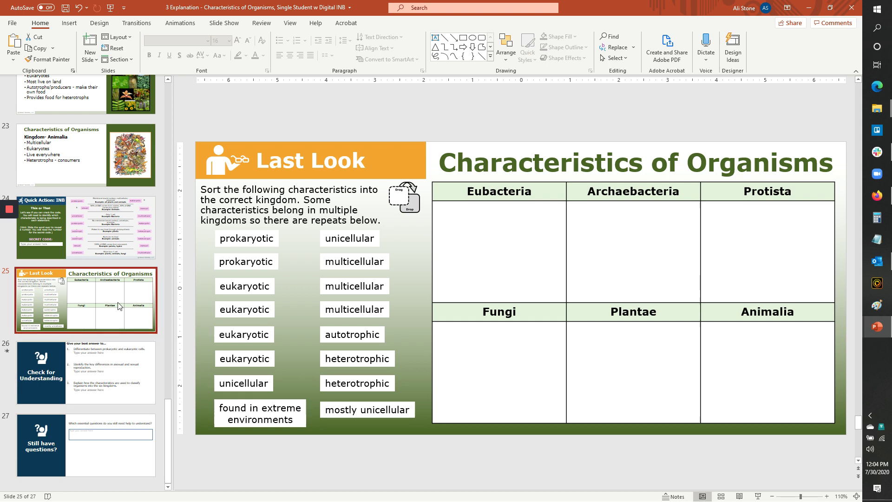
click(98, 369)
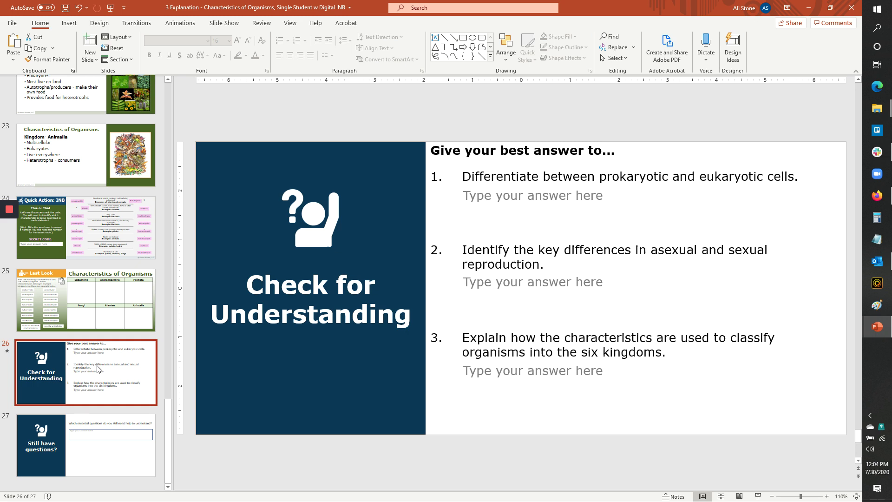
click(106, 460)
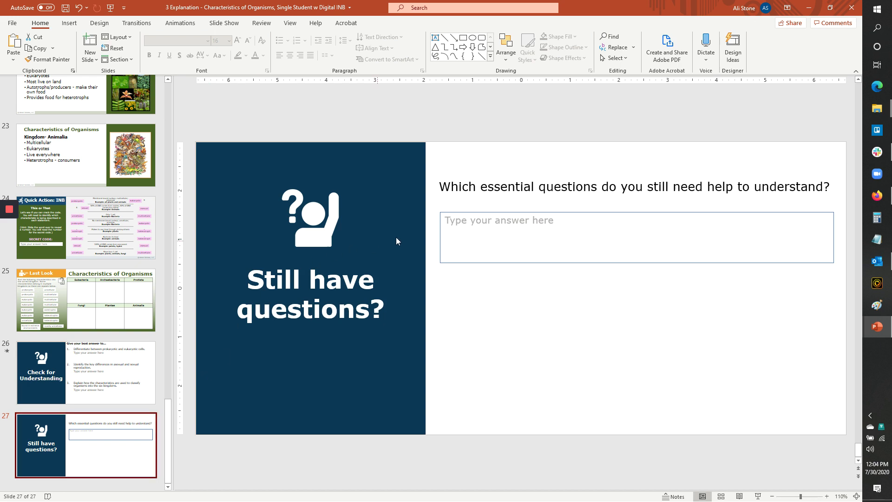
- Place the cursor in slide 27's 'Type your answer here' box
click(473, 229)
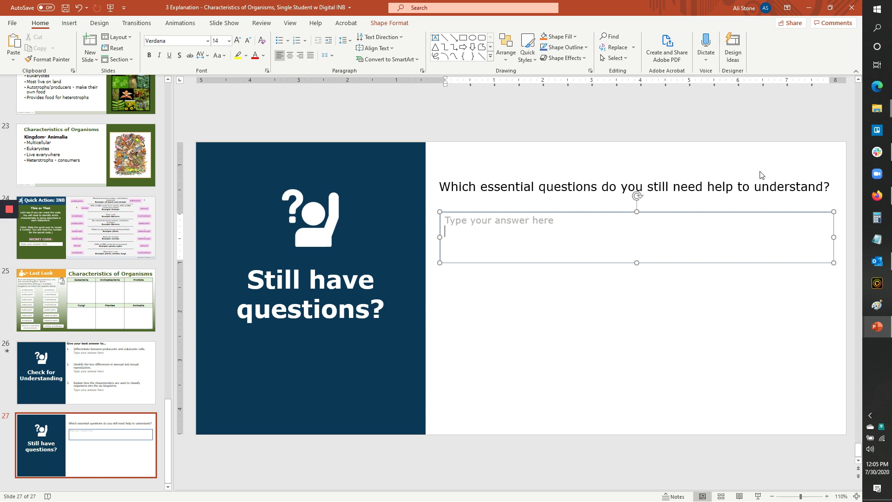
- Switch to the second PowerPoint window, showing the modified deck's title slide
mouse_move(879, 334)
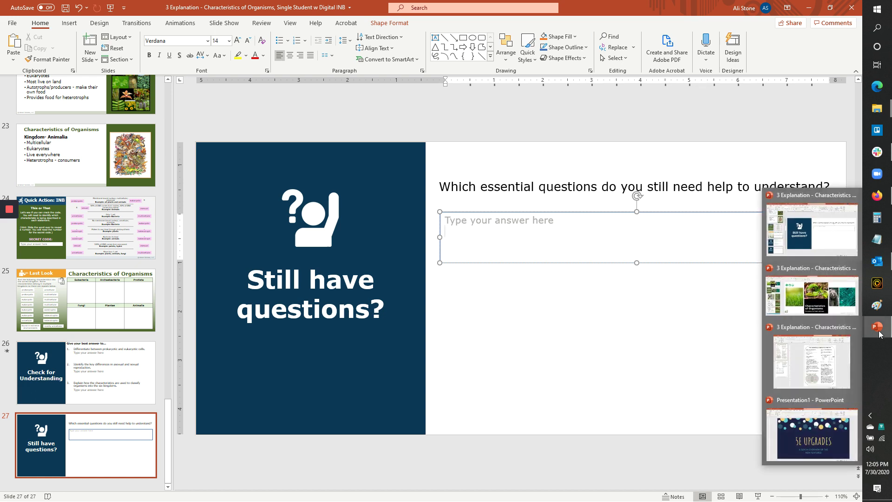
click(837, 306)
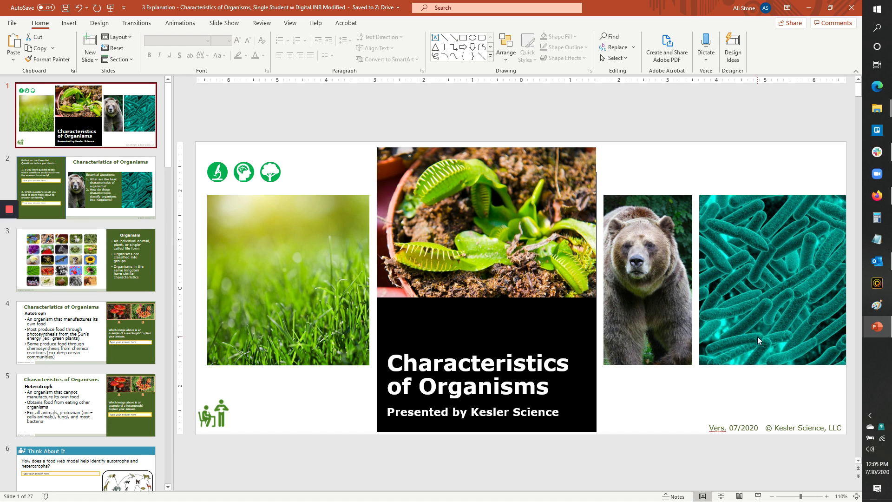
- Go to slide 2 and place the cursor in its first 'Type your answer here' box
click(123, 198)
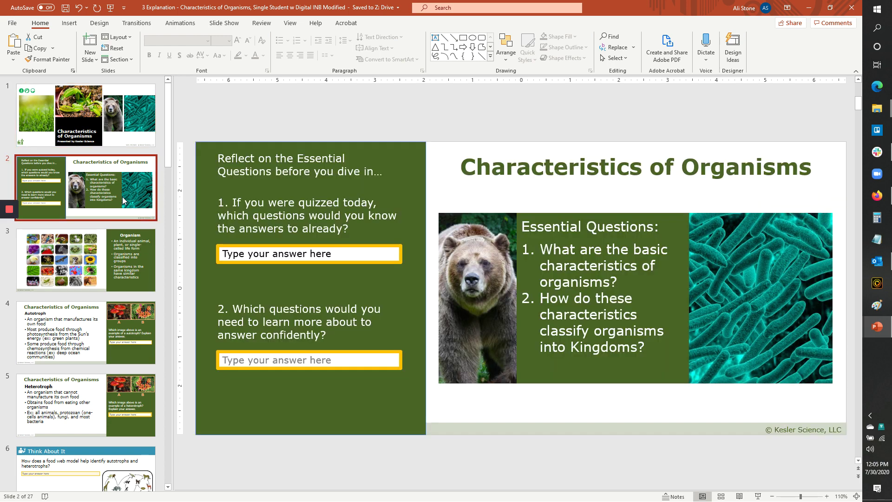
click(265, 256)
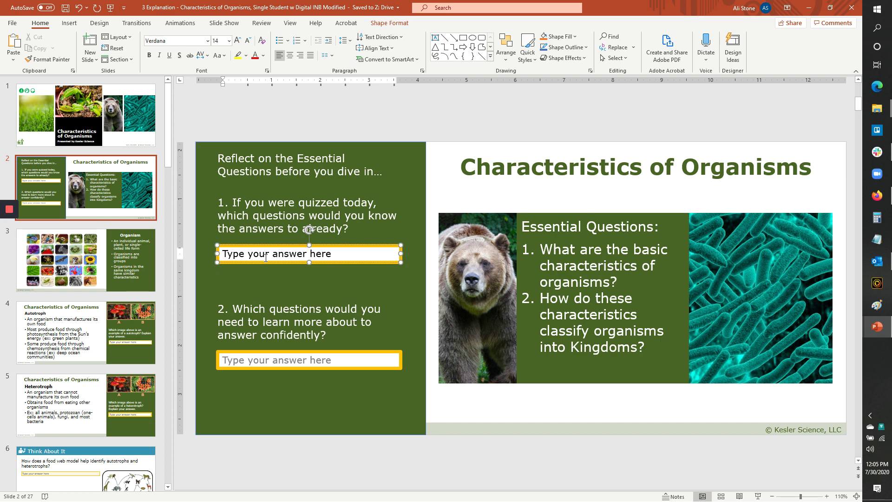
- On slide 11, sort microscopic and bacteria to Prokaryotic, nucleus to Eukaryotic, genetic material to the overlap
scroll(68, 313, down, 5)
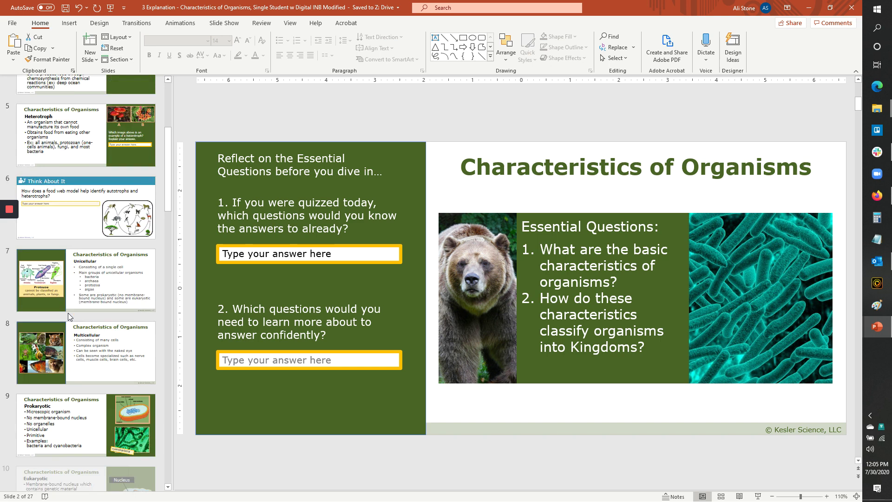
scroll(68, 313, down, 5)
click(82, 283)
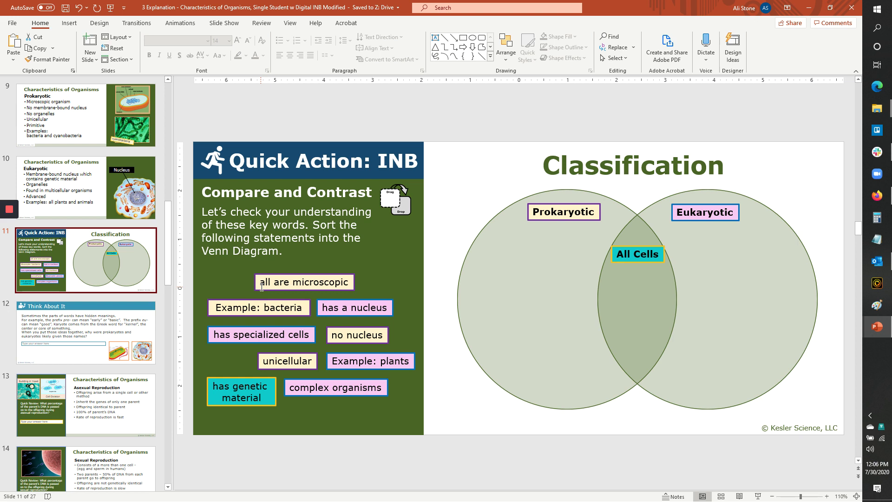
drag(305, 274, 555, 238)
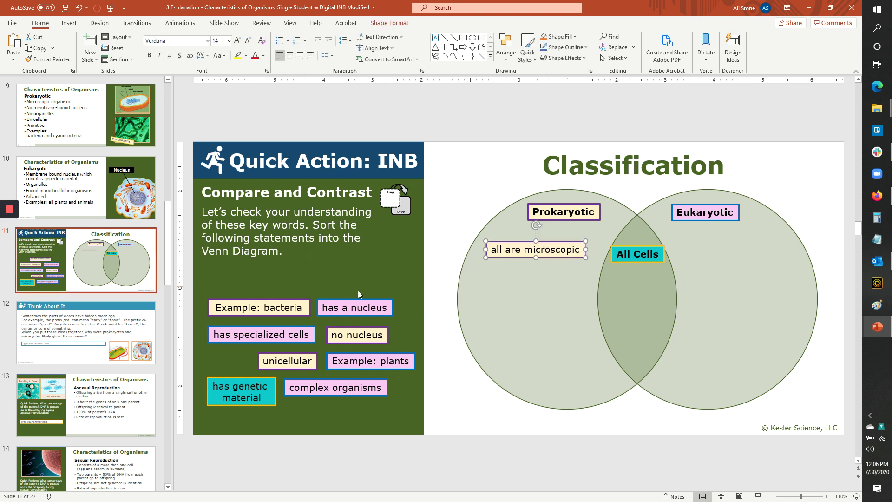
drag(286, 303, 541, 278)
drag(376, 301, 757, 237)
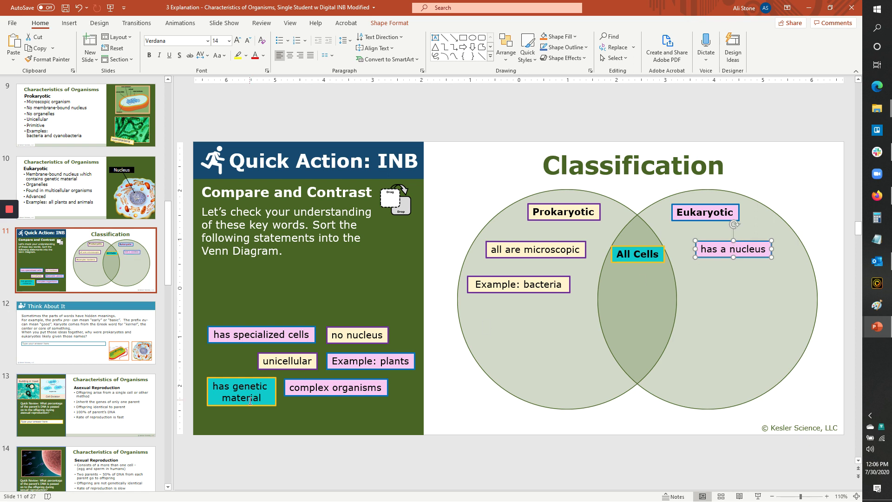
drag(250, 401, 648, 307)
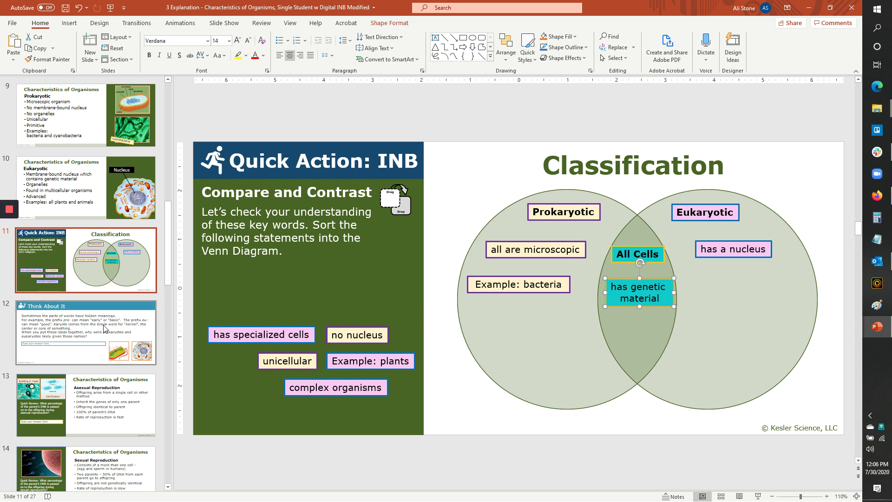
scroll(103, 328, down, 5)
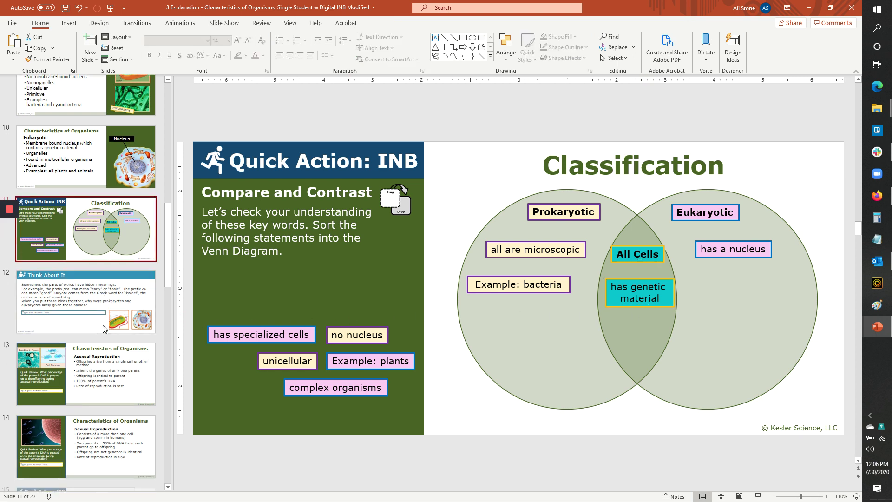
- On slide 15, place the nucleus in the eukaryotic cell and the labelled nucleoid in the prokaryotic cell
click(103, 247)
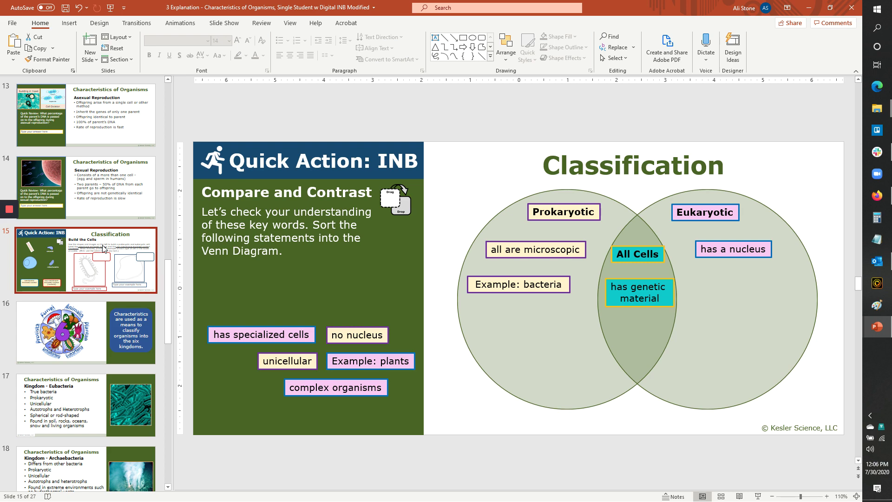
click(286, 305)
drag(379, 305, 710, 348)
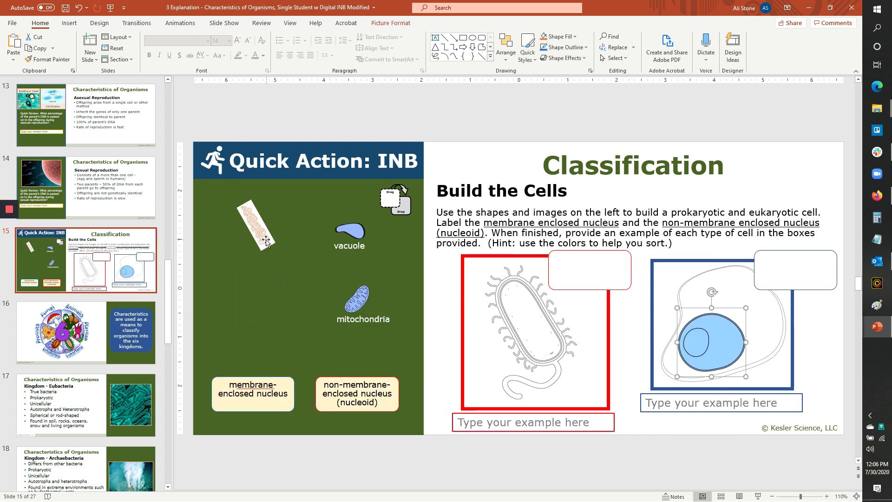
drag(255, 225, 532, 325)
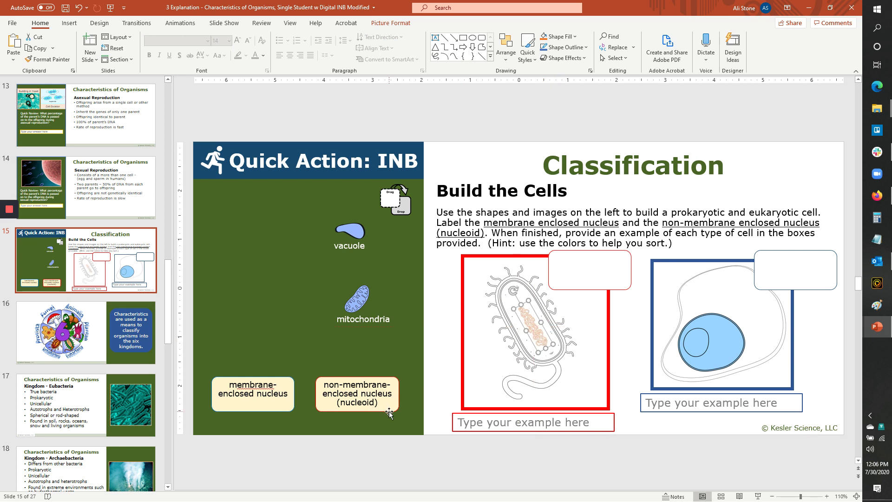
drag(388, 413, 618, 290)
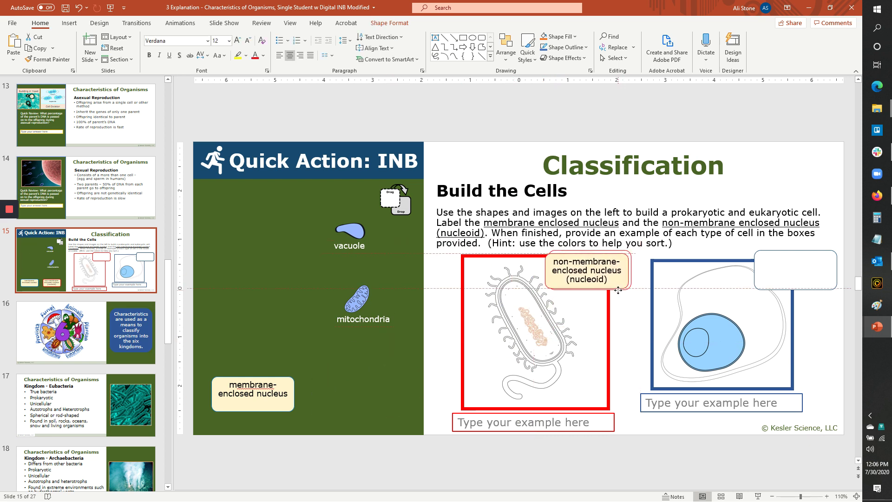
- Select the prokaryote and eukaryote example answer boxes, then move down the slide list
click(583, 421)
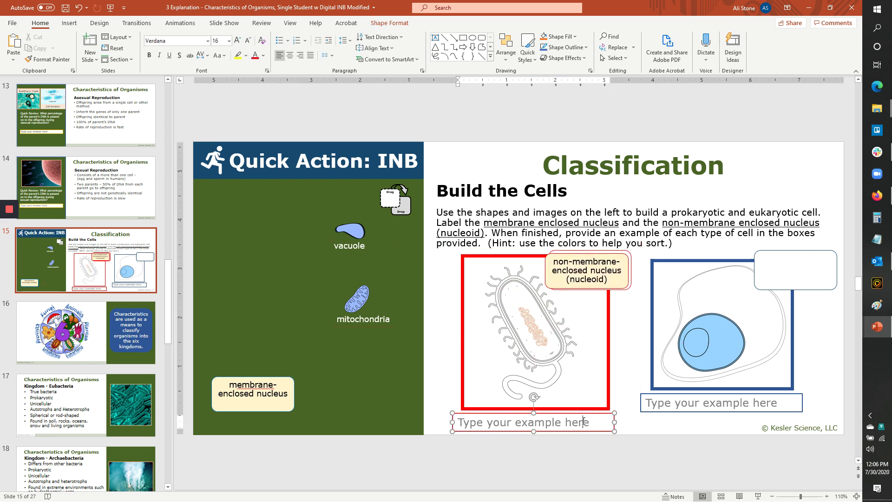
click(668, 405)
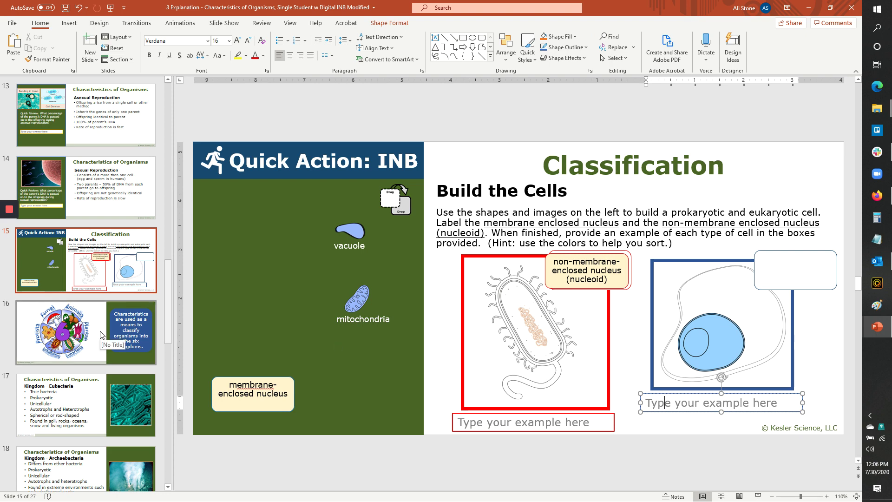
scroll(100, 333, down, 5)
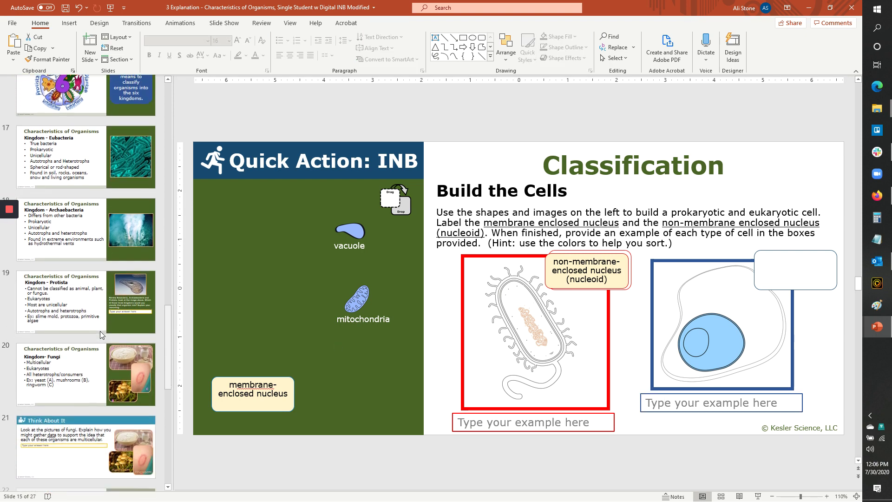
scroll(99, 331, down, 8)
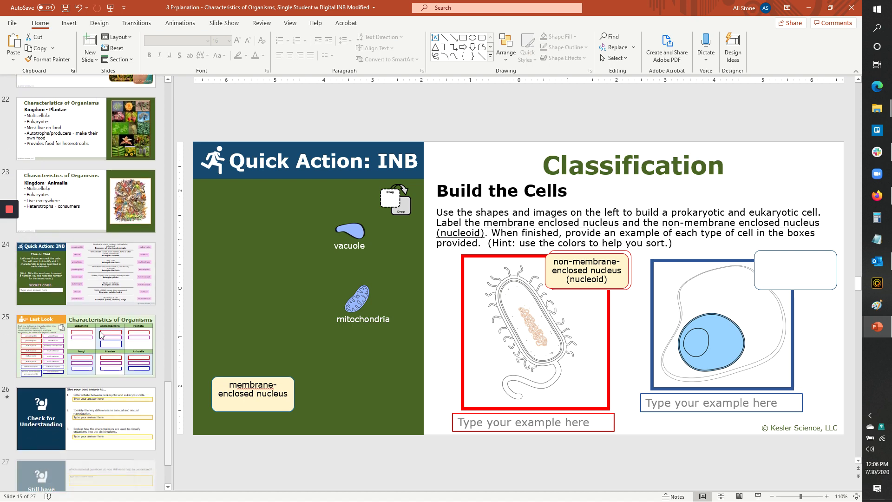
- Show slide 25, 'Last Look', after a brief glance at slide 26
scroll(101, 334, down, 1)
click(101, 334)
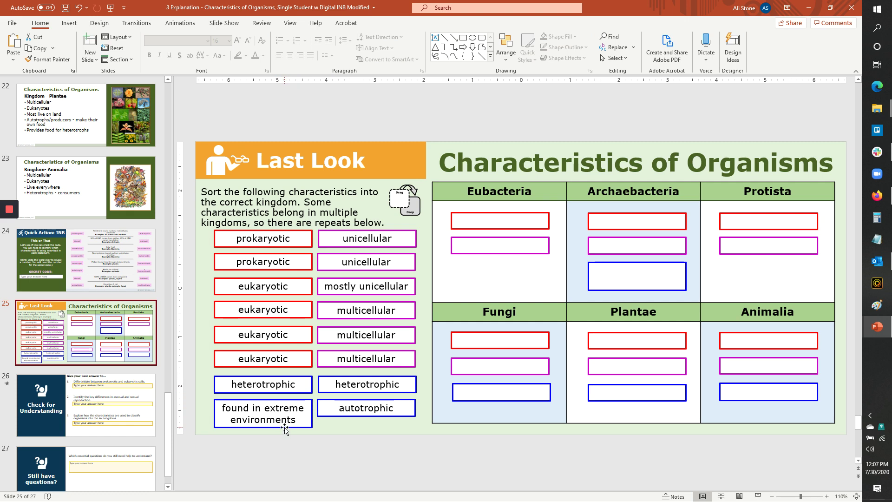
click(92, 417)
click(99, 353)
- Display slide 24, the This or That secret-code word-pair activity
drag(170, 456, 169, 447)
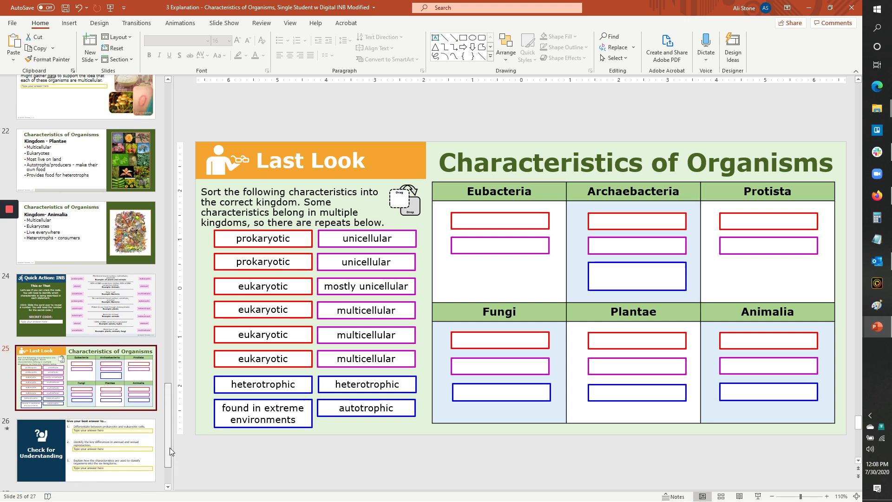
click(113, 336)
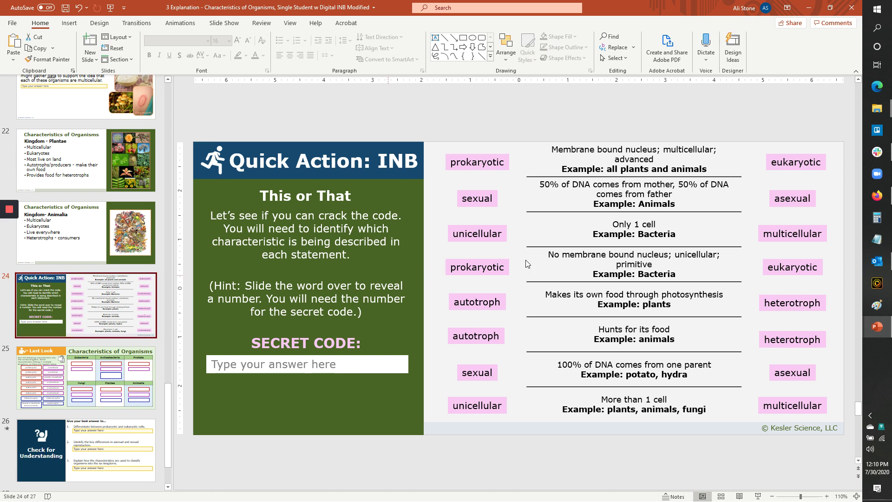
- Switch to the Characteristics of Organisms Digital INB Answer Key window
mouse_move(875, 327)
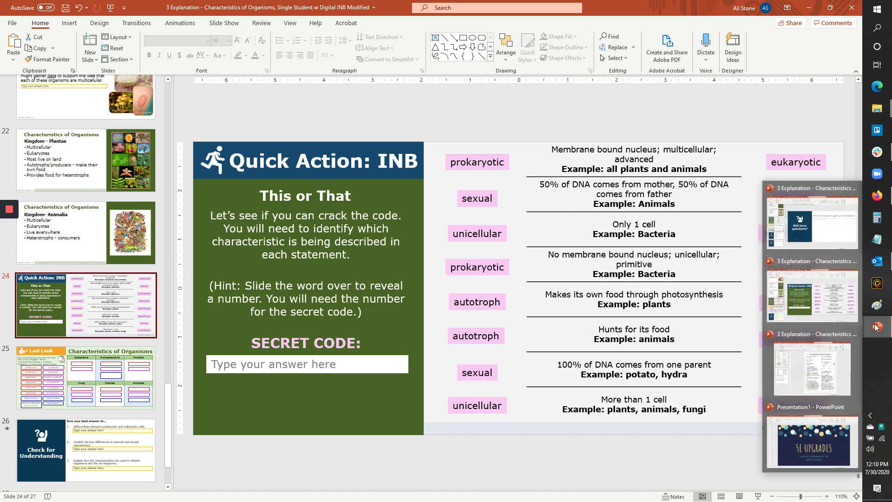
click(836, 364)
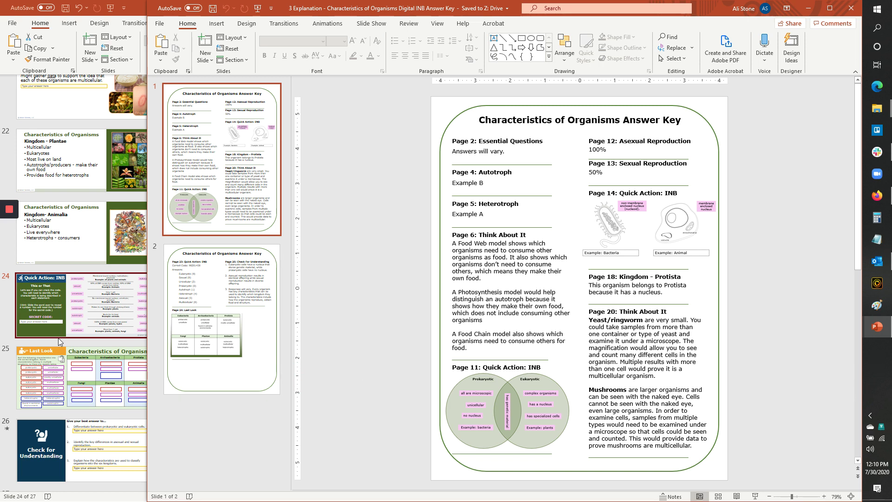
mouse_move(9, 253)
mouse_move(13, 214)
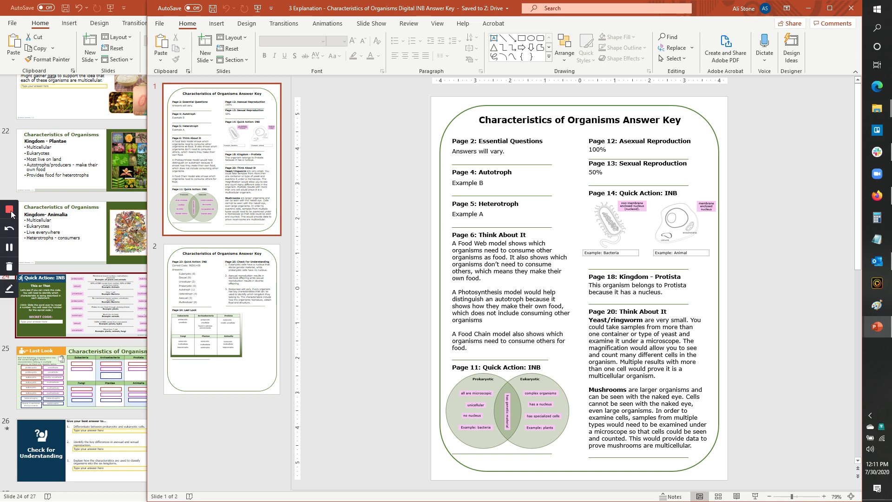